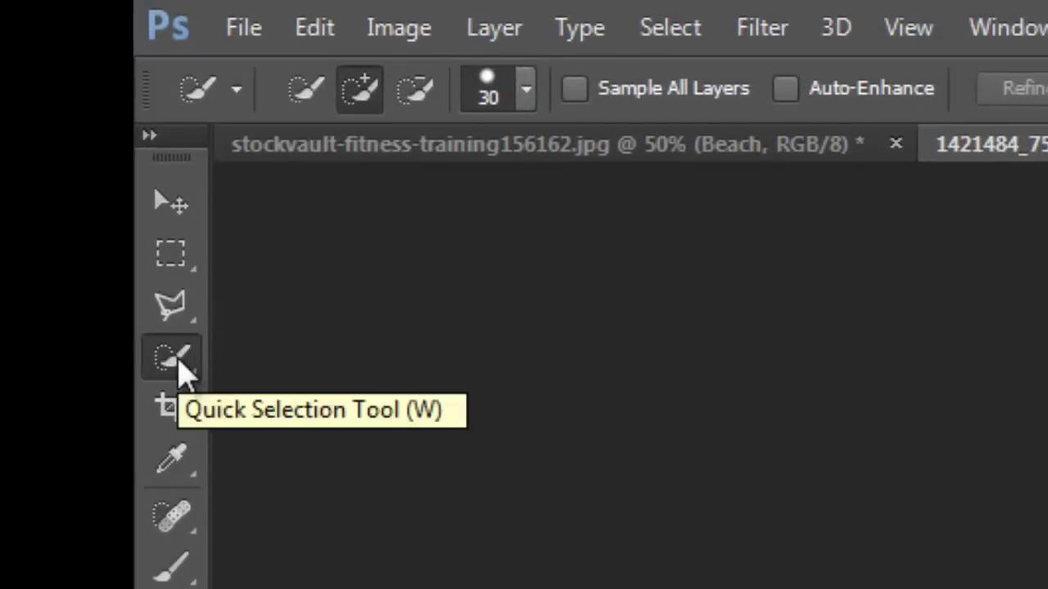
- Choose the Quick Selection Tool from the selection tool group
right_click(178, 369)
left_click(270, 354)
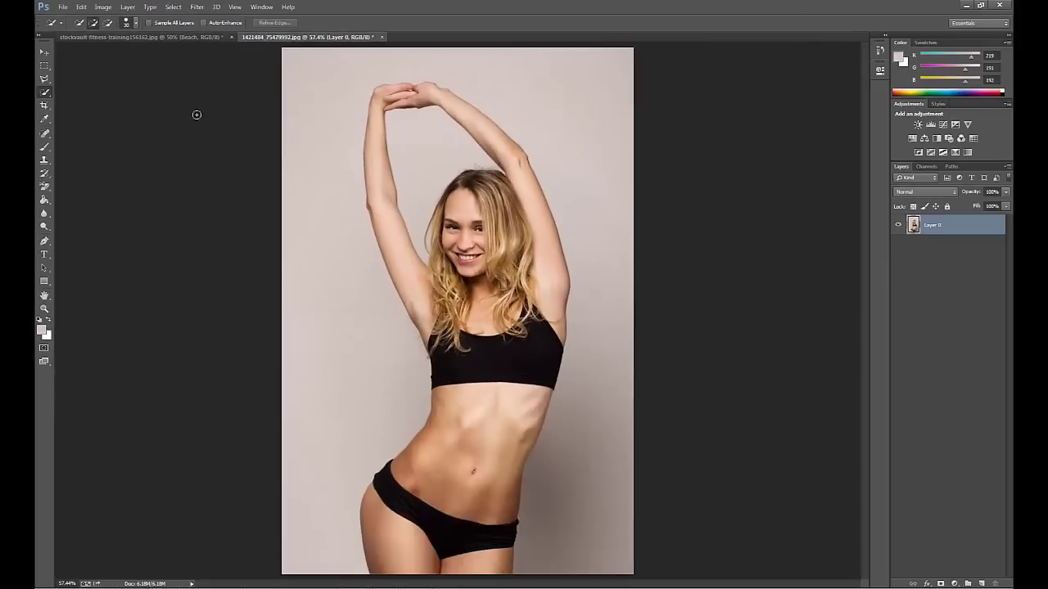
- Brush-select the woman's legs and torso, then extend up her arm to the hands
mouse_move(403, 559)
left_mouse_down()
mouse_move(487, 444)
mouse_move(475, 558)
mouse_move(500, 414)
mouse_move(496, 342)
mouse_move(487, 352)
mouse_move(515, 340)
mouse_move(545, 285)
left_mouse_up()
mouse_move(524, 174)
left_mouse_down()
mouse_move(454, 108)
mouse_move(390, 91)
mouse_move(379, 174)
mouse_move(401, 260)
mouse_move(509, 326)
mouse_move(482, 322)
mouse_move(479, 177)
mouse_move(475, 220)
left_mouse_up()
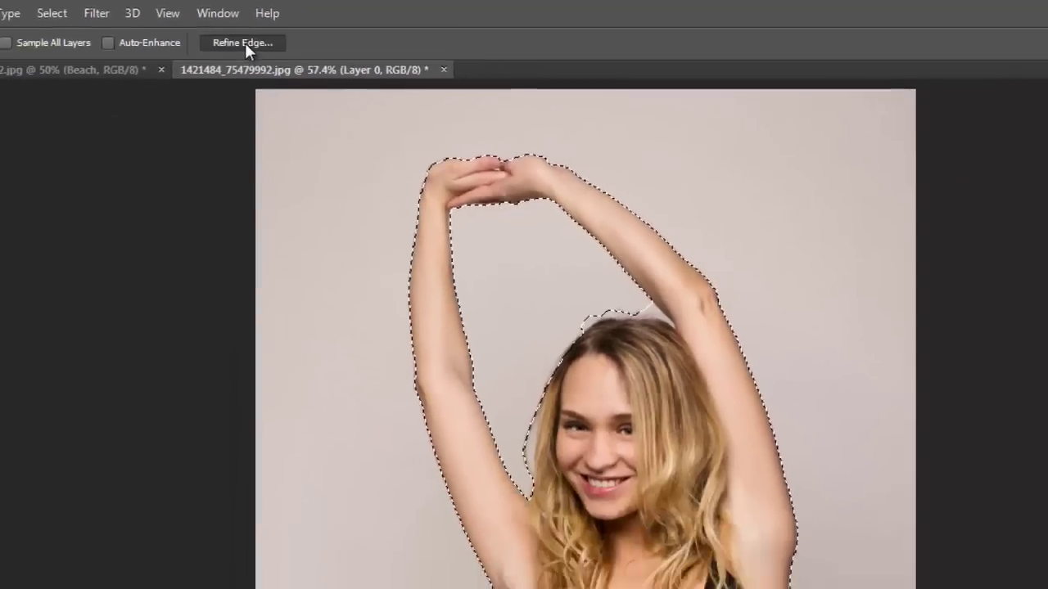
- Open Refine Edge for the selection and pick the Refine Radius Tool
left_click(210, 65)
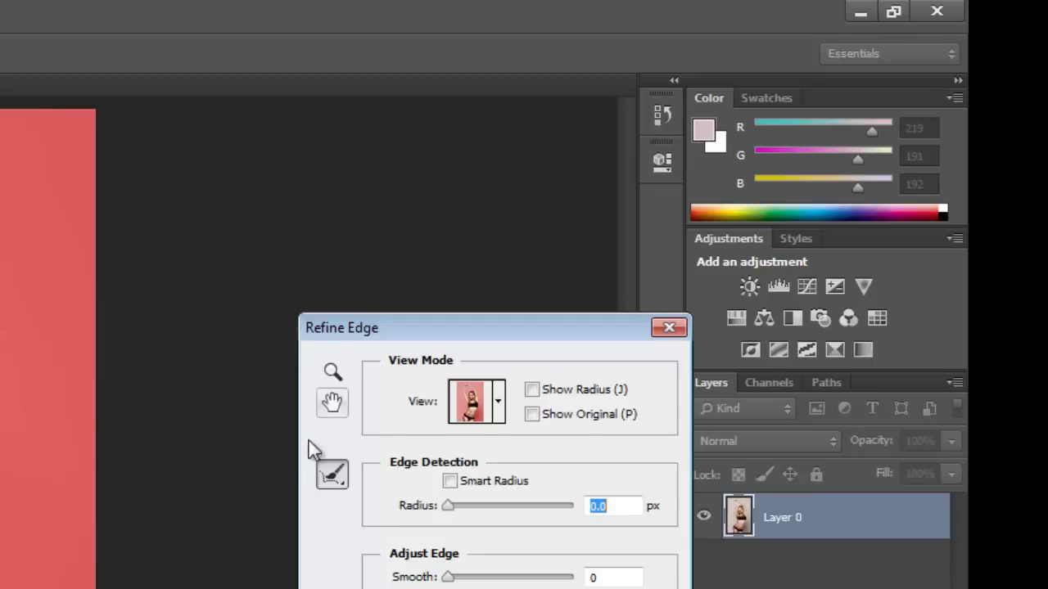
left_click(334, 476)
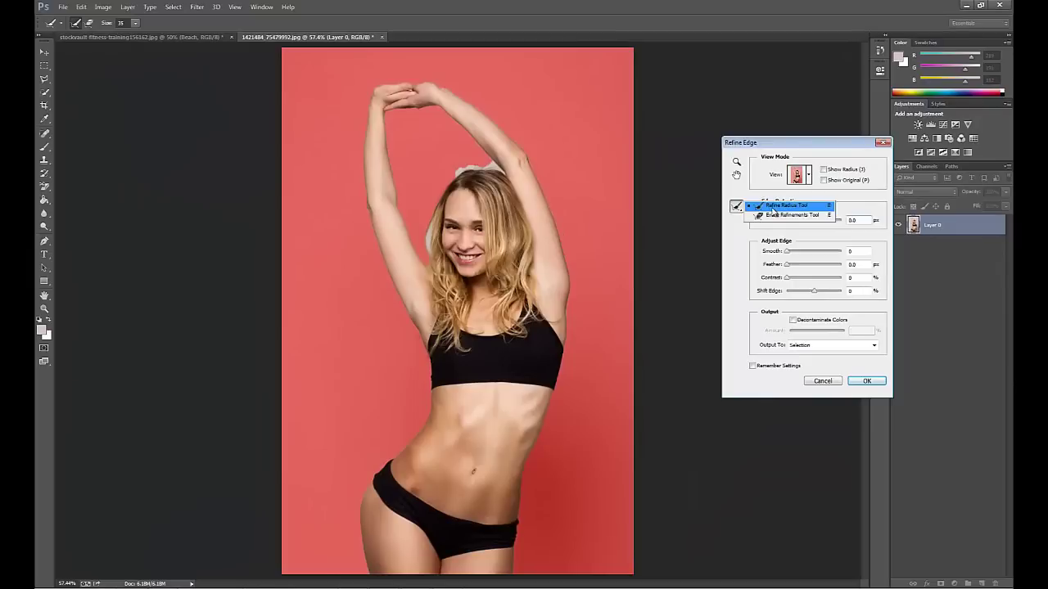
left_click(770, 215)
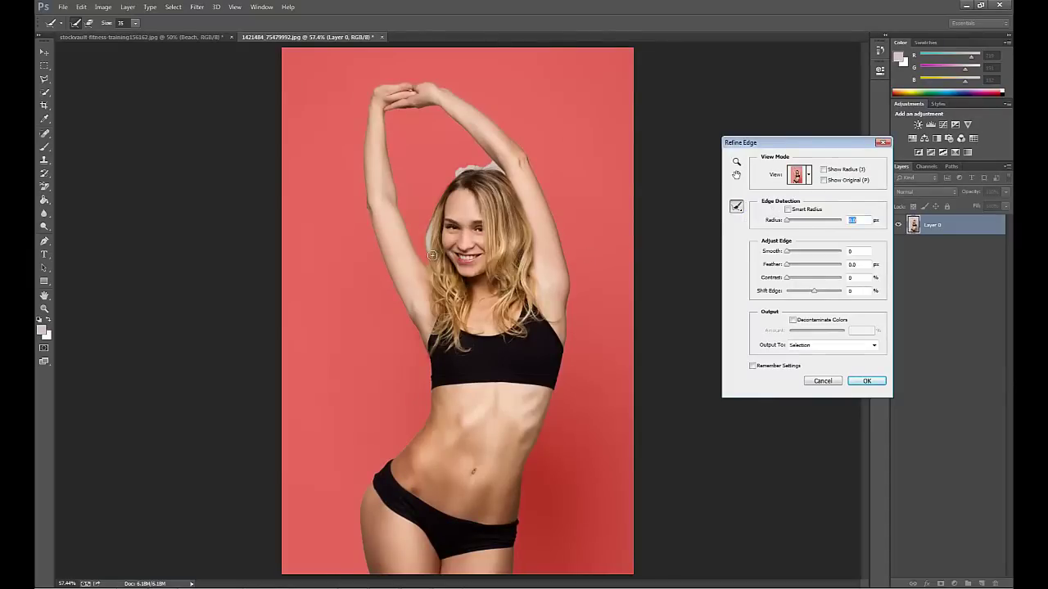
- Brush refinement along the hair edge and top of the head, then preview On Black
left_click_drag(428, 252, 434, 209)
left_click_drag(467, 168, 506, 172)
left_click(809, 175)
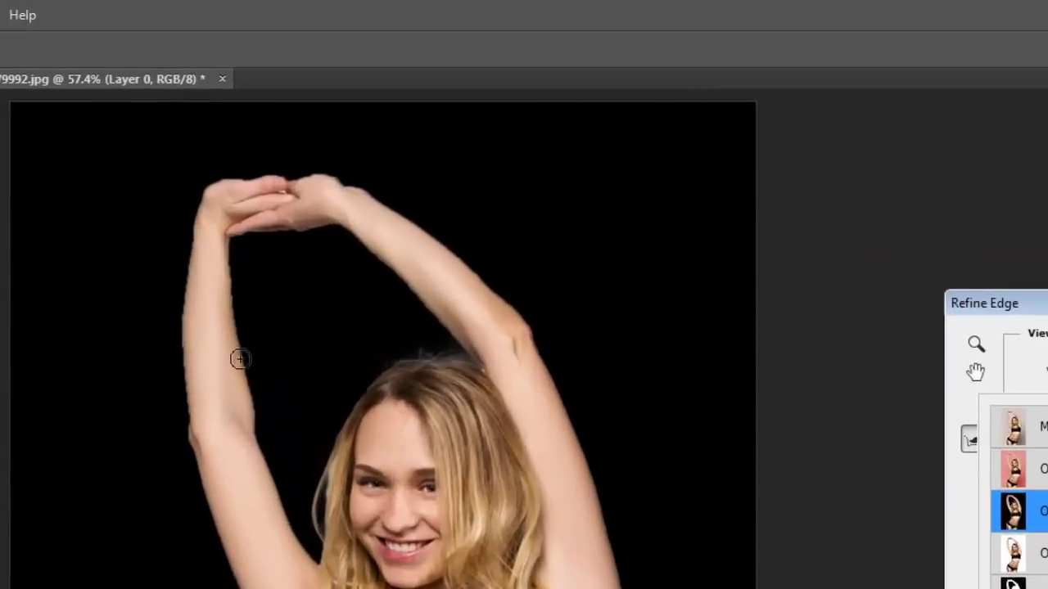
left_click(958, 403)
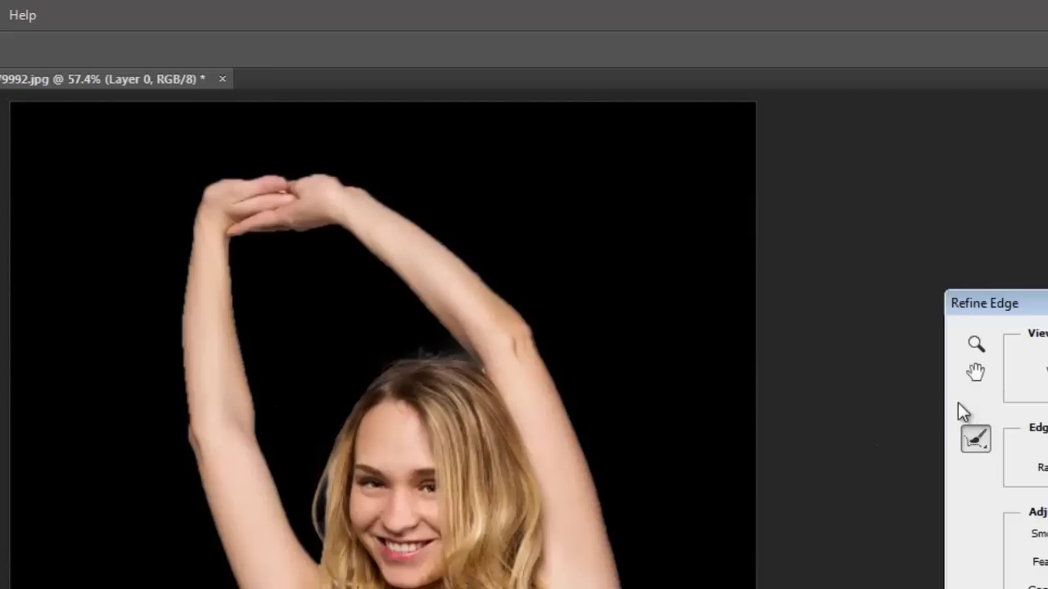
- With Refine Radius kept active, refine the outer and inner edges of the raised arm
left_click(975, 439)
left_click(1019, 440)
mouse_move(187, 235)
left_mouse_down()
mouse_move(179, 357)
mouse_move(183, 418)
left_mouse_up()
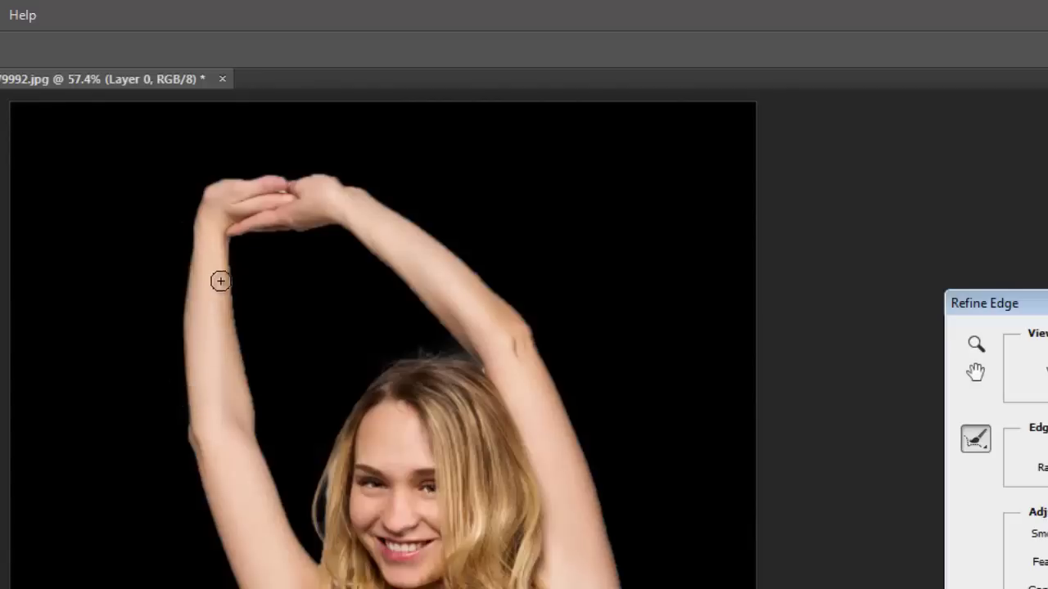
mouse_move(231, 262)
left_mouse_down()
mouse_move(242, 399)
mouse_move(252, 400)
left_mouse_up()
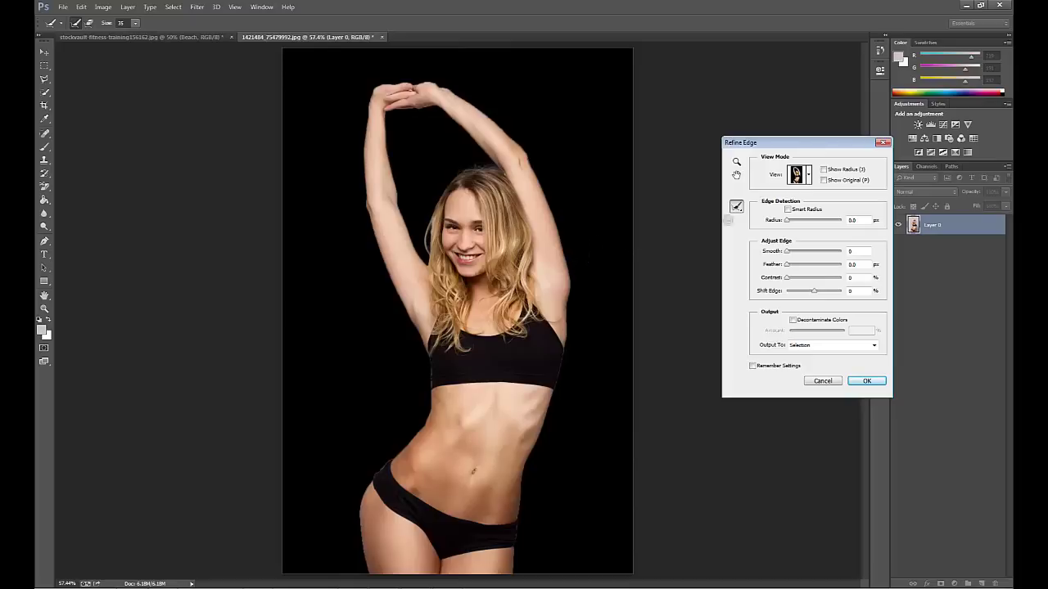
- Keep the On Black view and turn on Decontaminate Colors at 85%
left_click(809, 177)
left_click(809, 176)
left_click(793, 320)
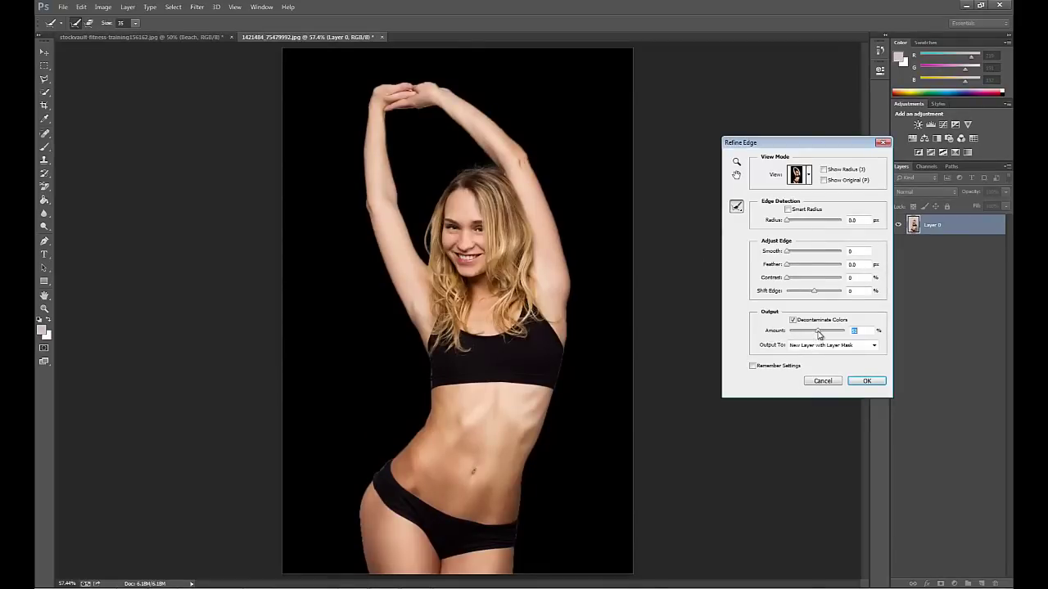
left_click_drag(825, 334, 833, 334)
left_click_drag(834, 335, 837, 335)
- Preview the mask in Black & White and adjust the Smooth edge setting
left_click(809, 179)
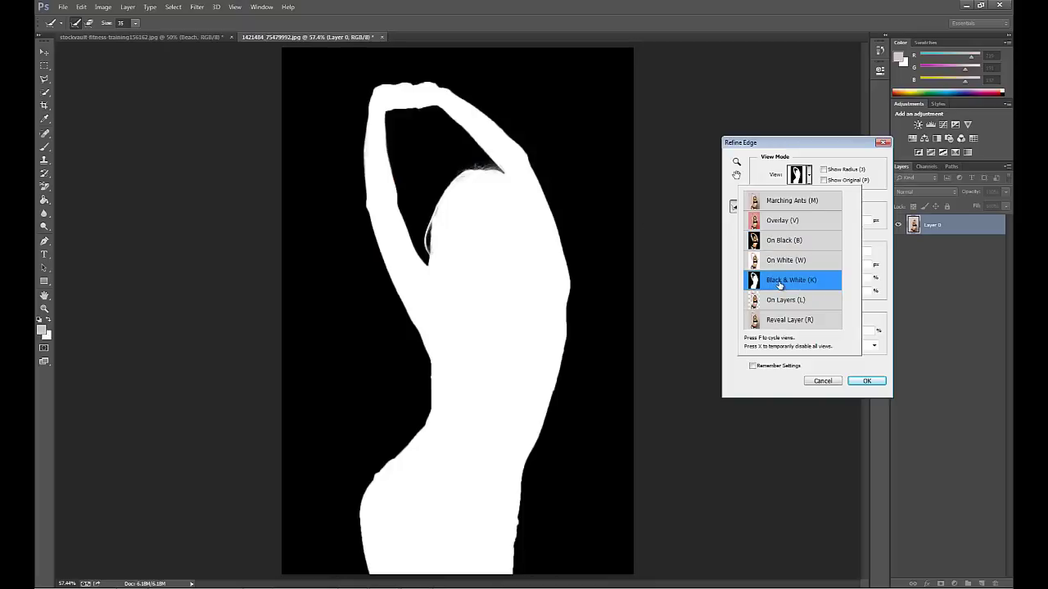
left_click(884, 245)
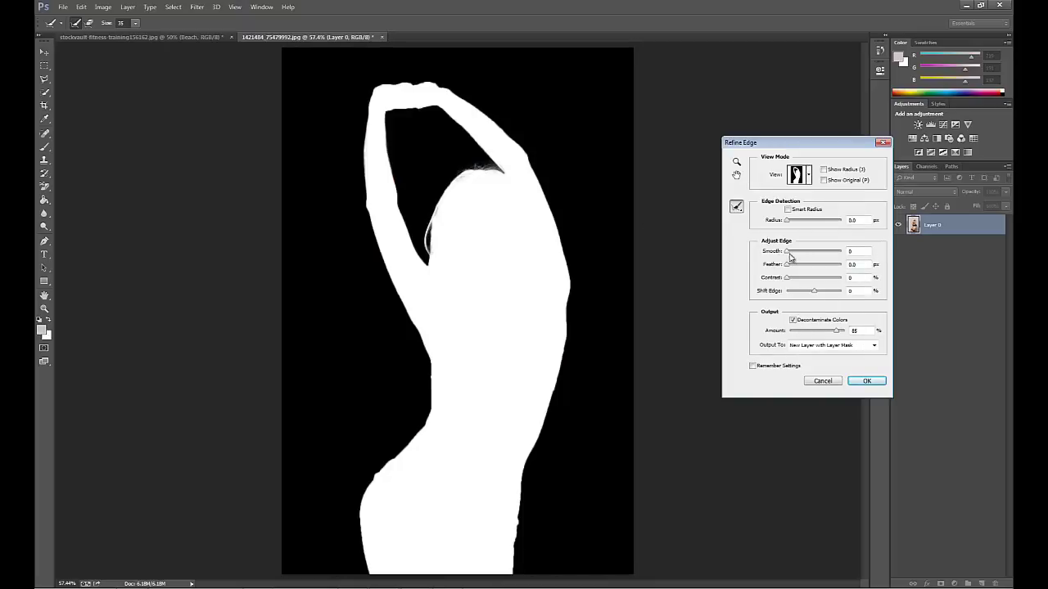
left_click_drag(788, 255, 779, 293)
left_click(809, 182)
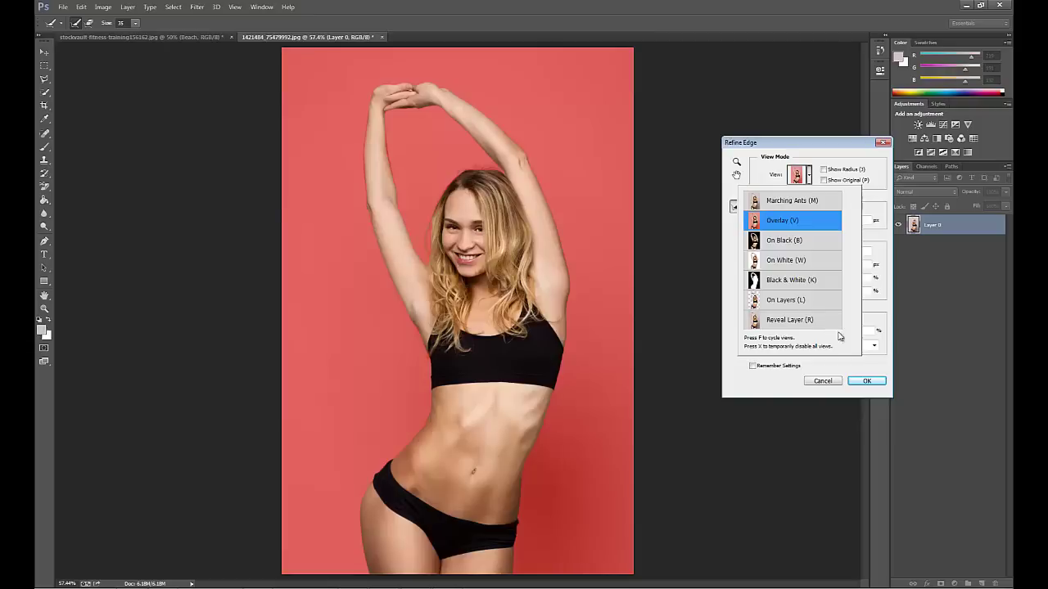
- Return to the red Overlay view and output the refined cutout to a New Layer
left_click(851, 370)
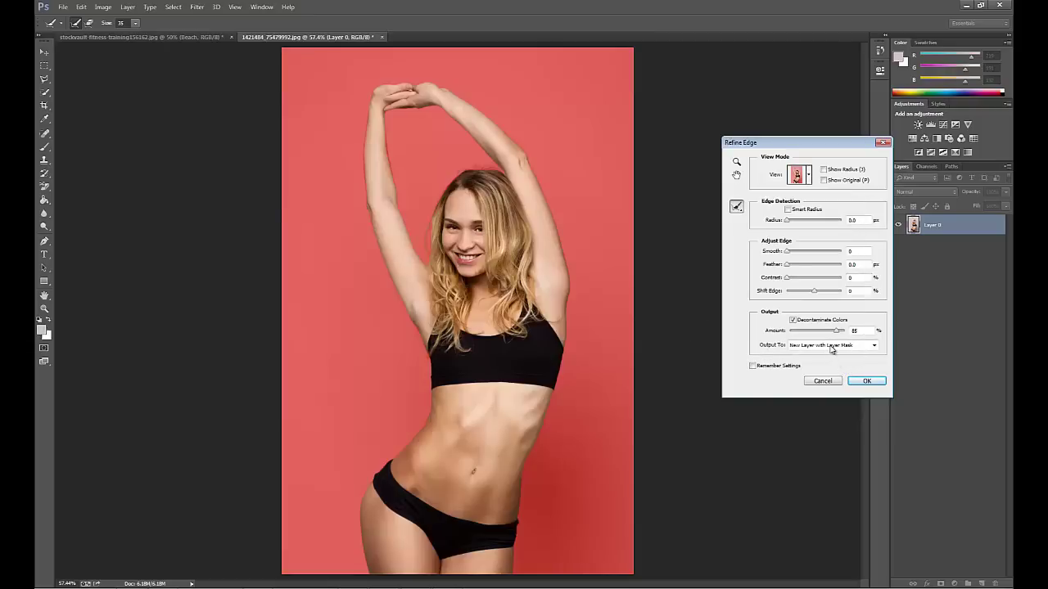
left_click(832, 347)
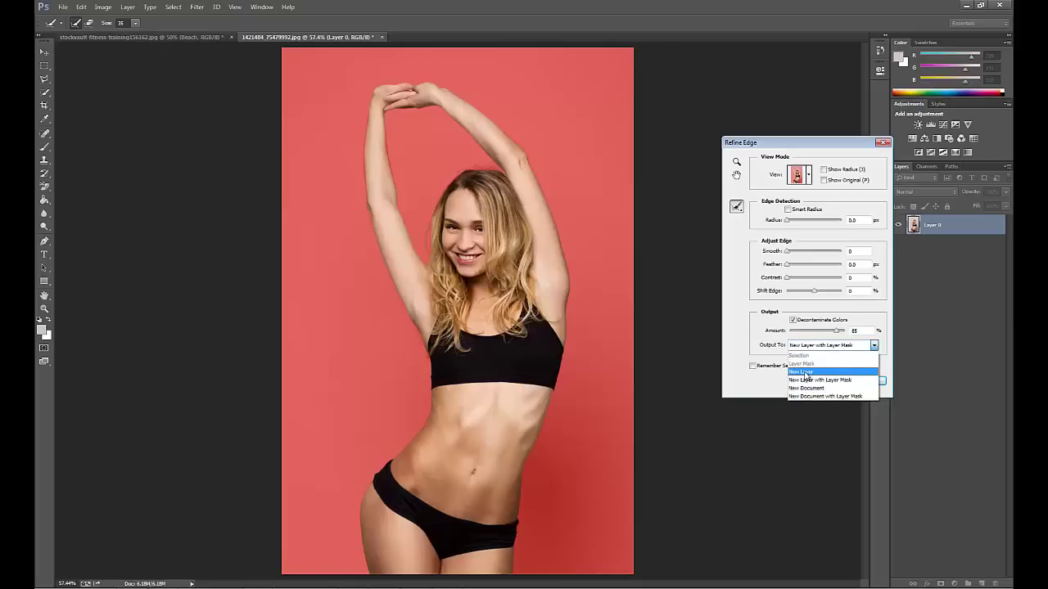
left_click(807, 374)
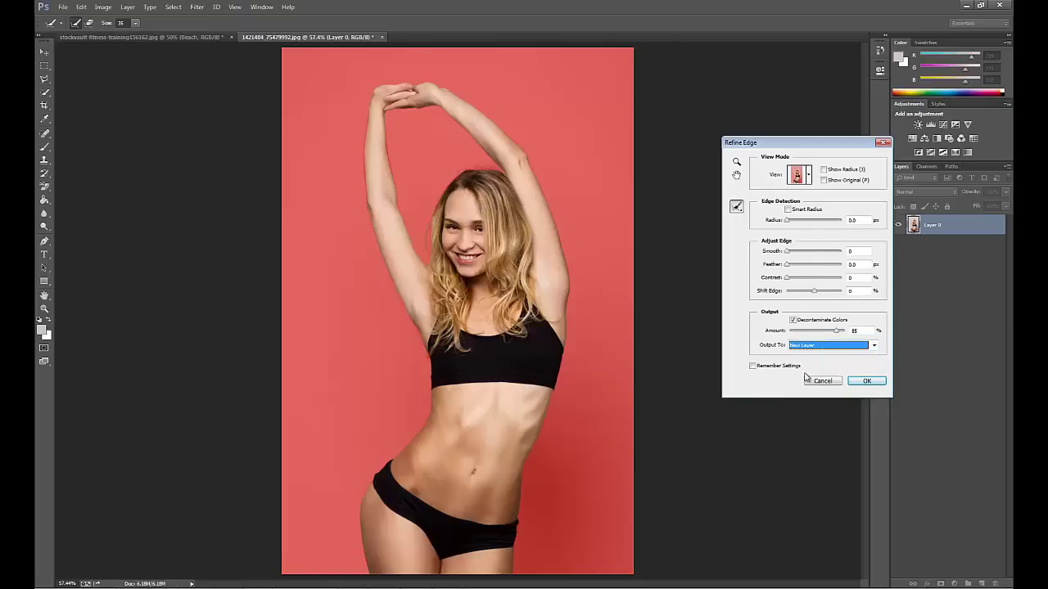
left_click(860, 380)
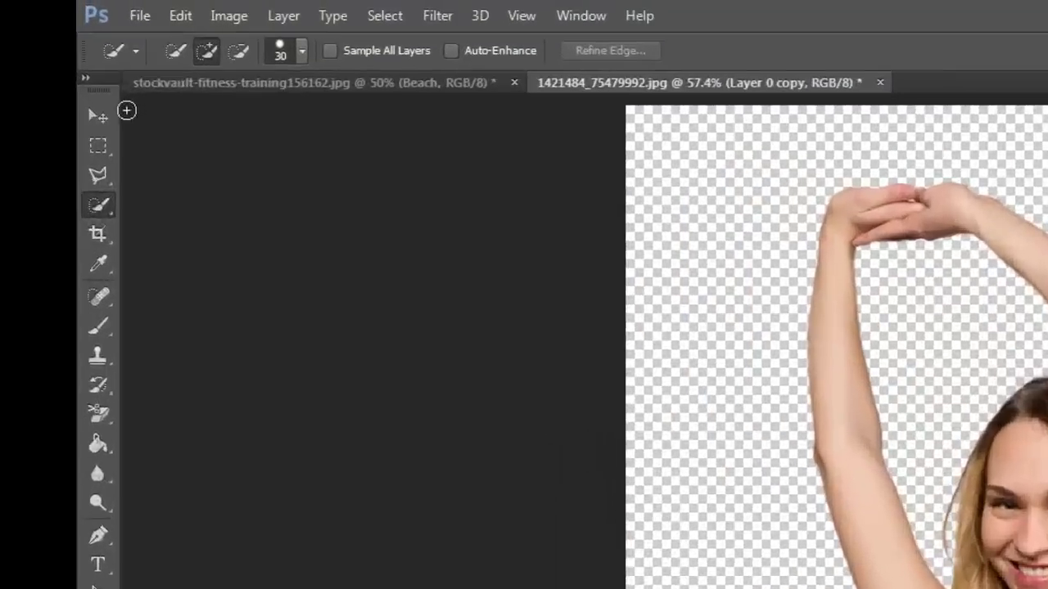
- Move Layer 0 copy into the beach document and hide the Beach layer to show the gym
left_click(44, 52)
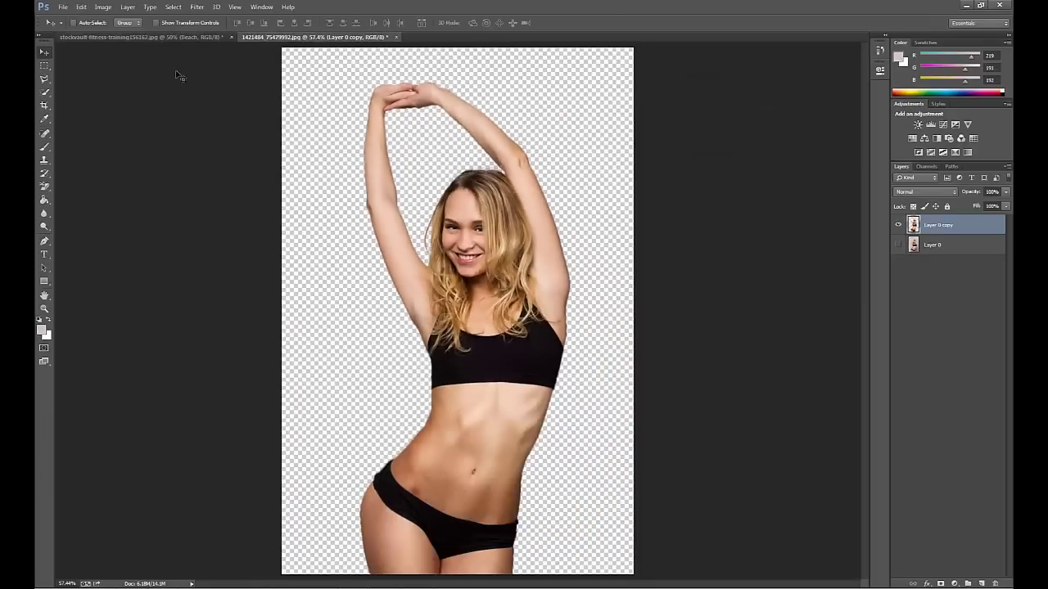
left_click_drag(898, 397, 513, 72)
left_click_drag(298, 41, 326, 260)
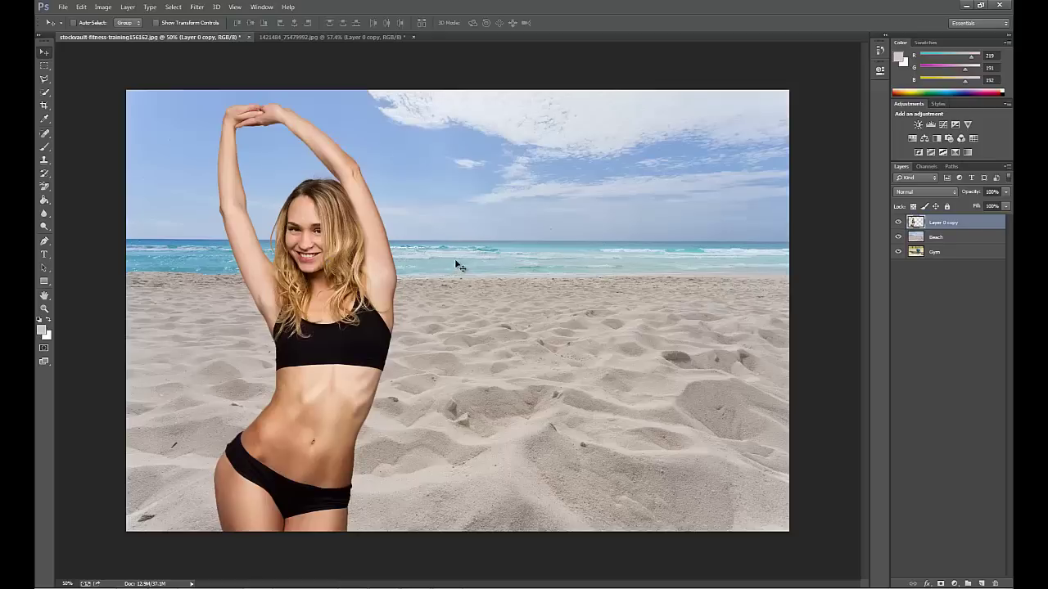
left_click(898, 237)
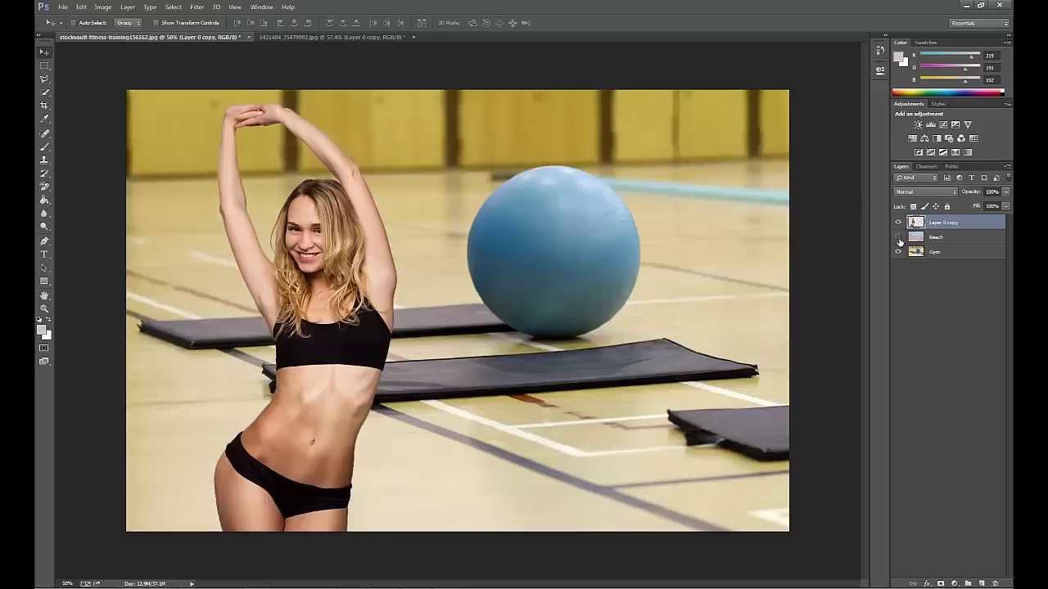